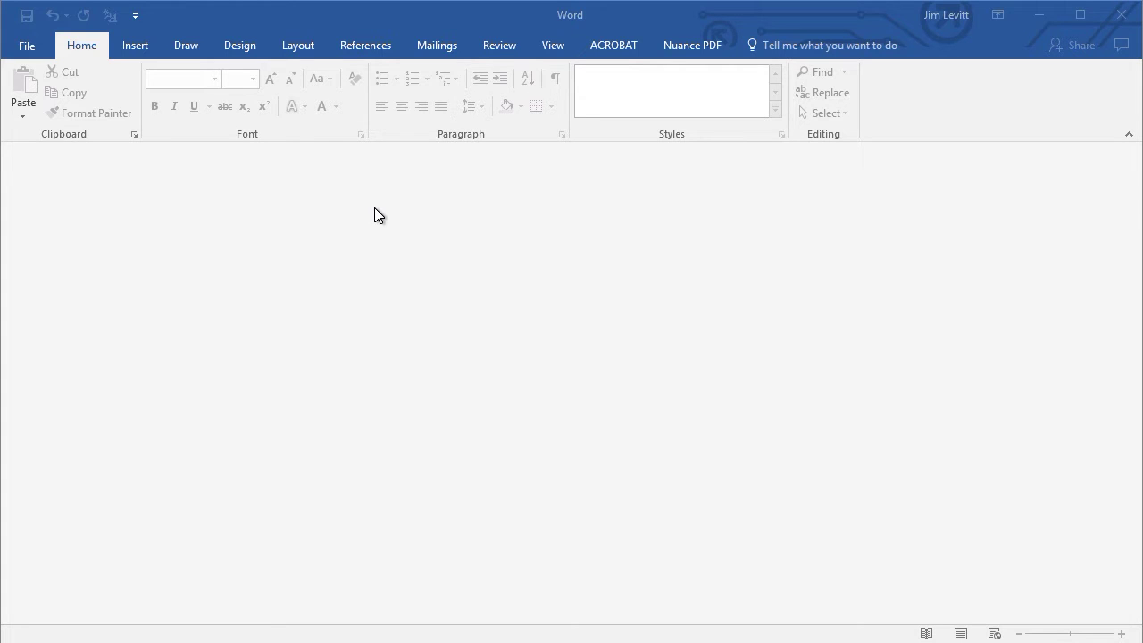
- Create a new blank document, Document4, from File > New
left_click(29, 50)
left_click(30, 49)
left_click(30, 49)
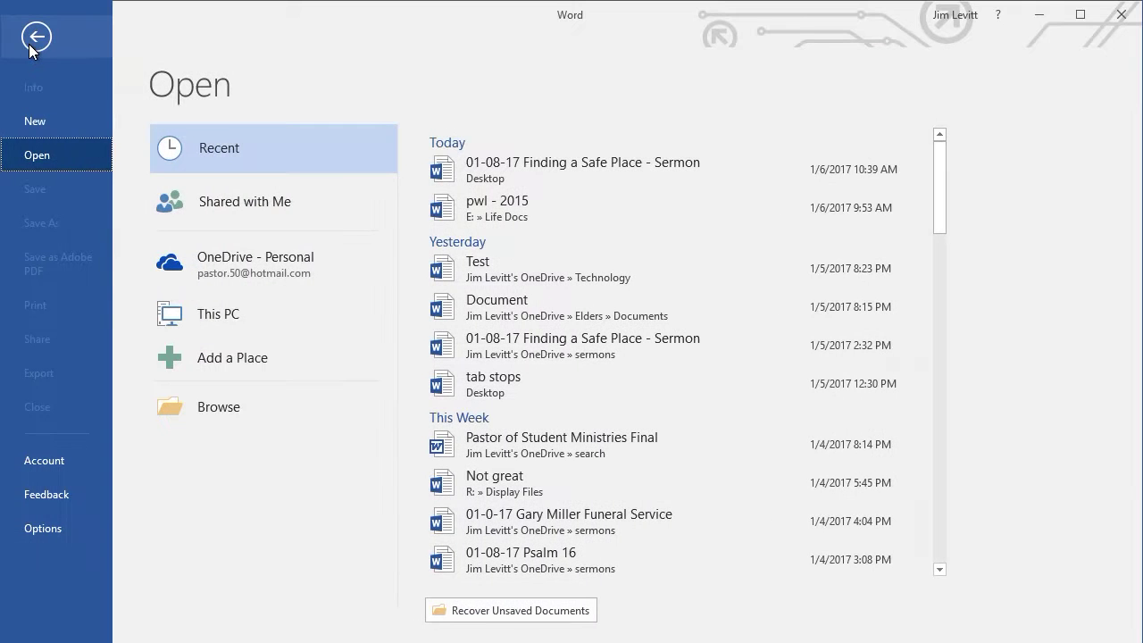
left_click(47, 120)
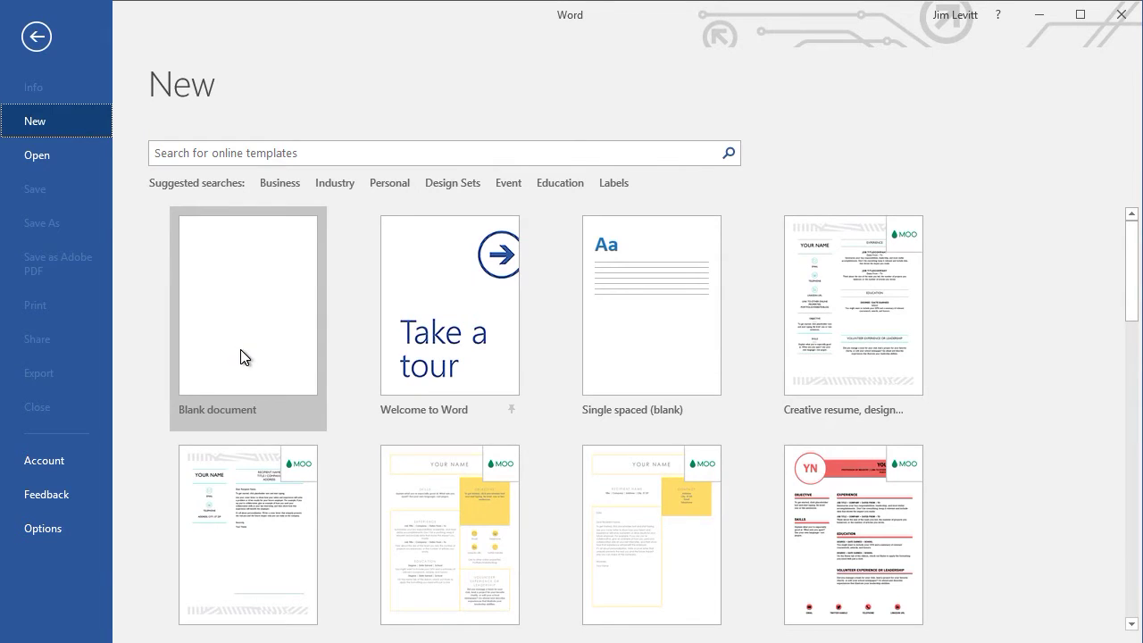
left_click(244, 357)
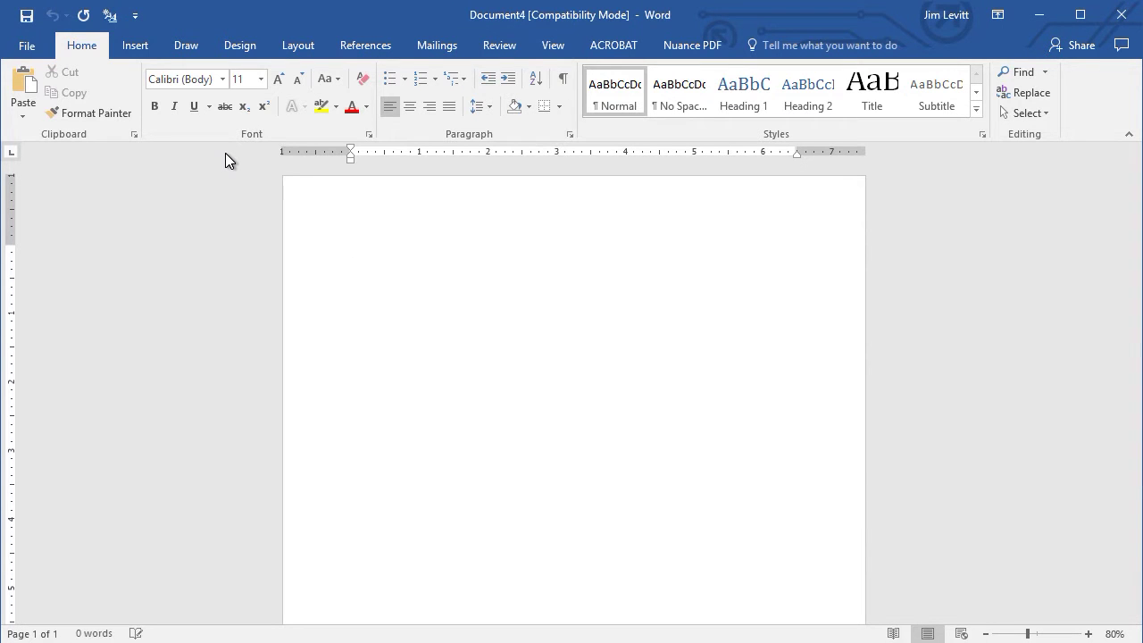
- Apply Narrow 0.5" margins and landscape orientation to the page
left_click(311, 51)
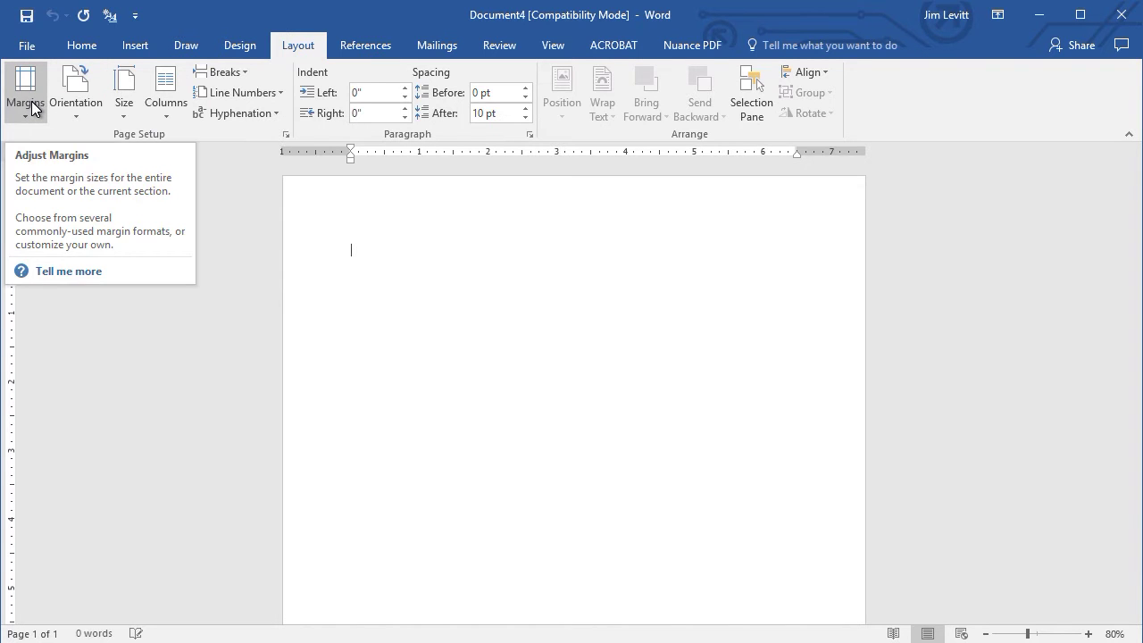
left_click(34, 108)
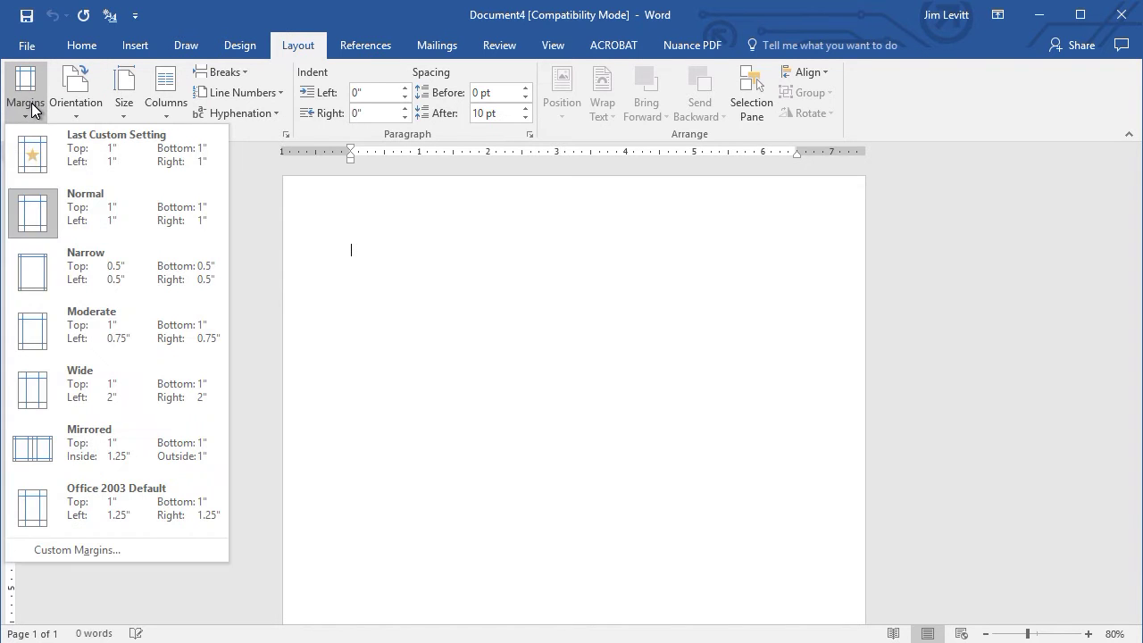
left_click(131, 265)
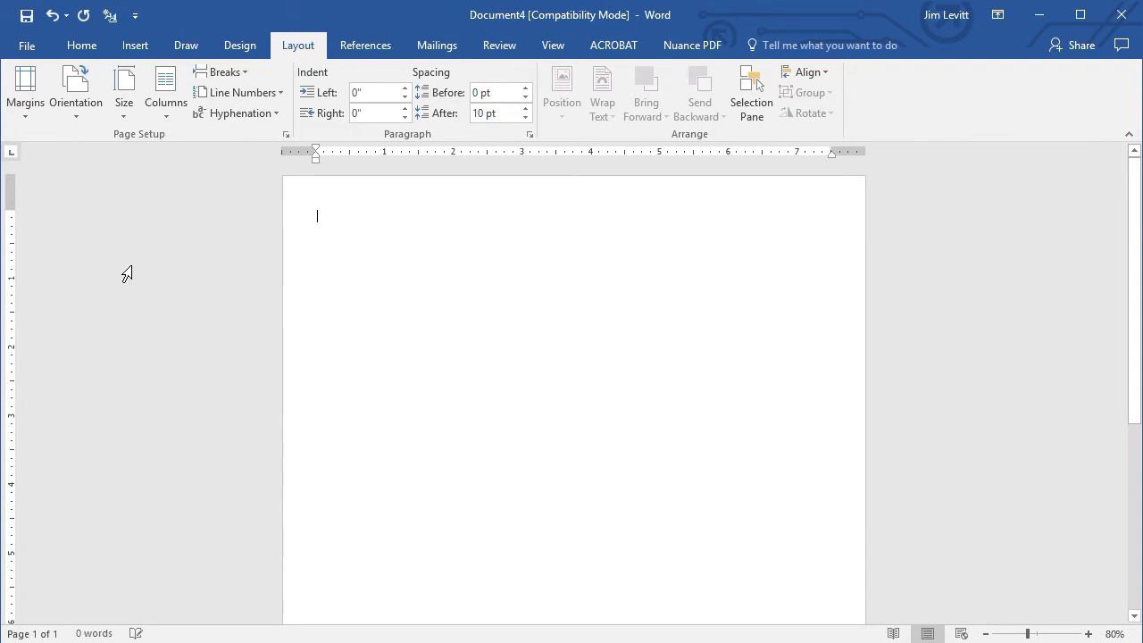
left_click(86, 93)
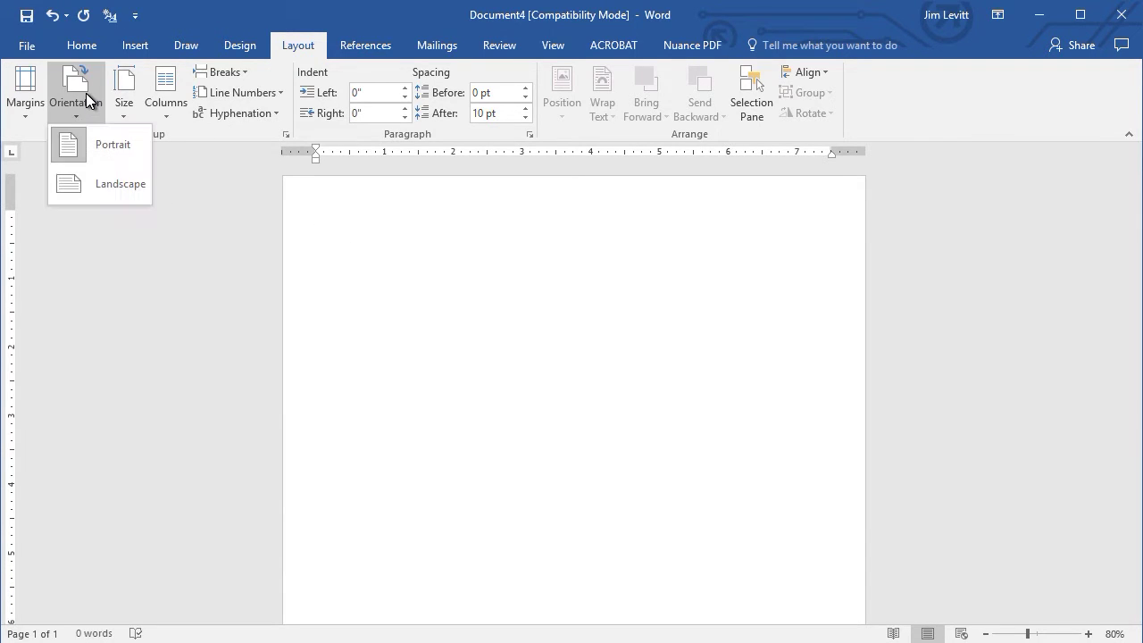
left_click(123, 189)
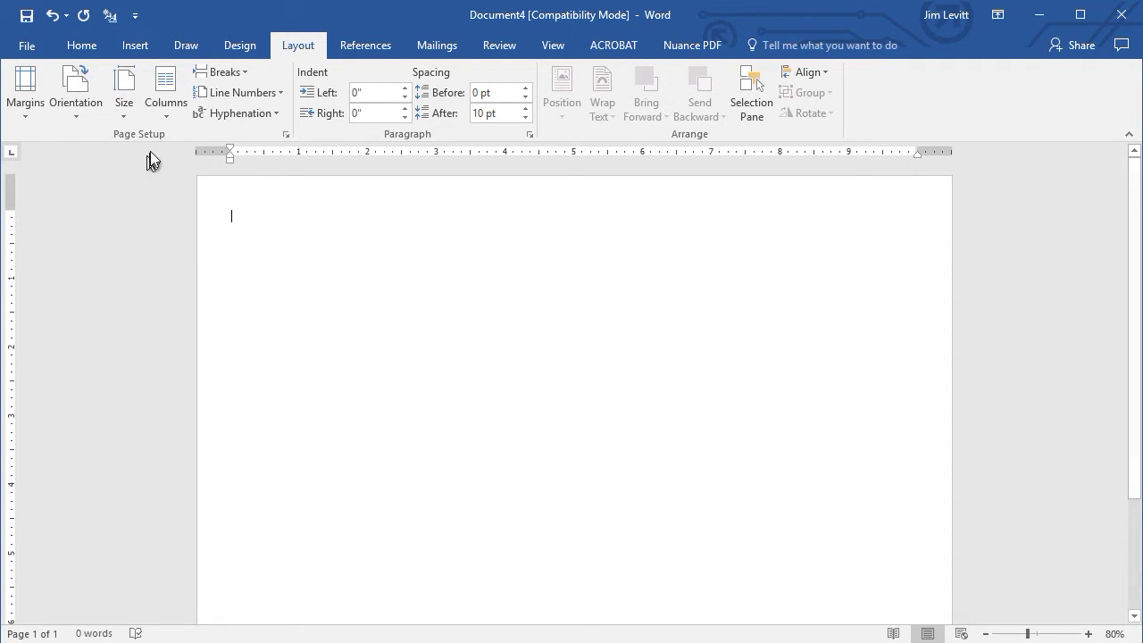
- Set two equal 4.5" columns with 1" spacing through More Columns
left_click(170, 89)
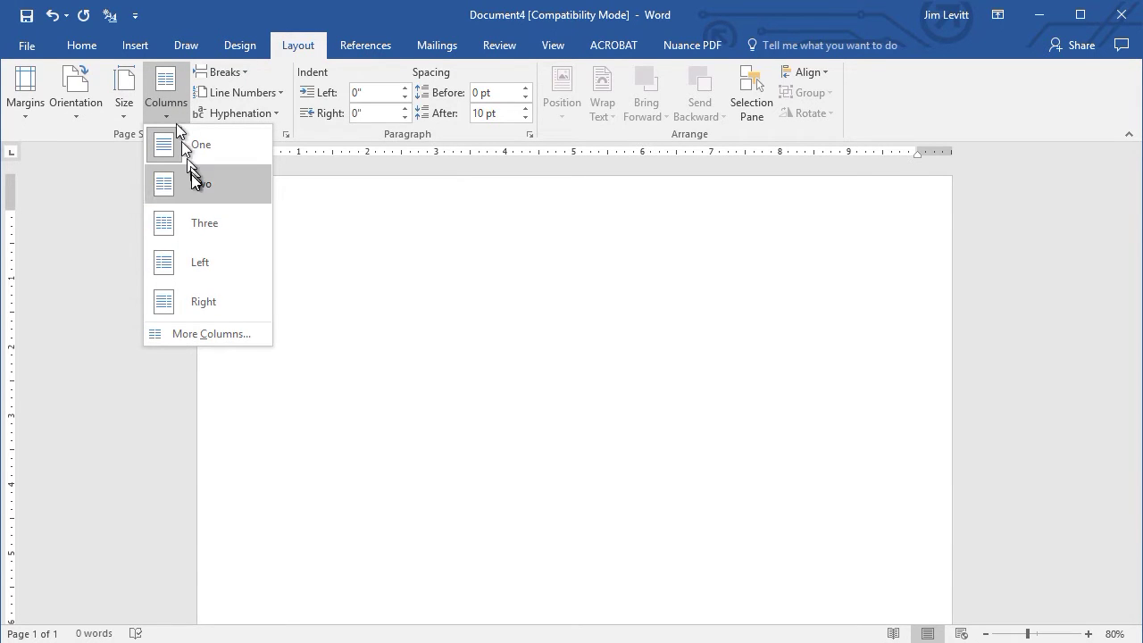
left_click(205, 332)
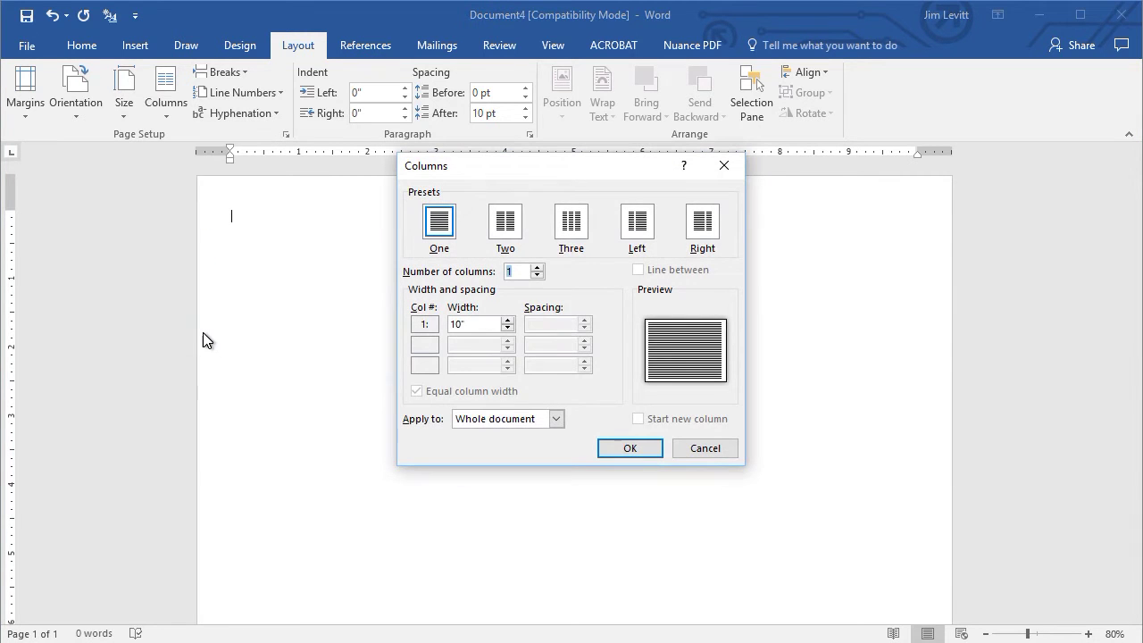
left_click(504, 228)
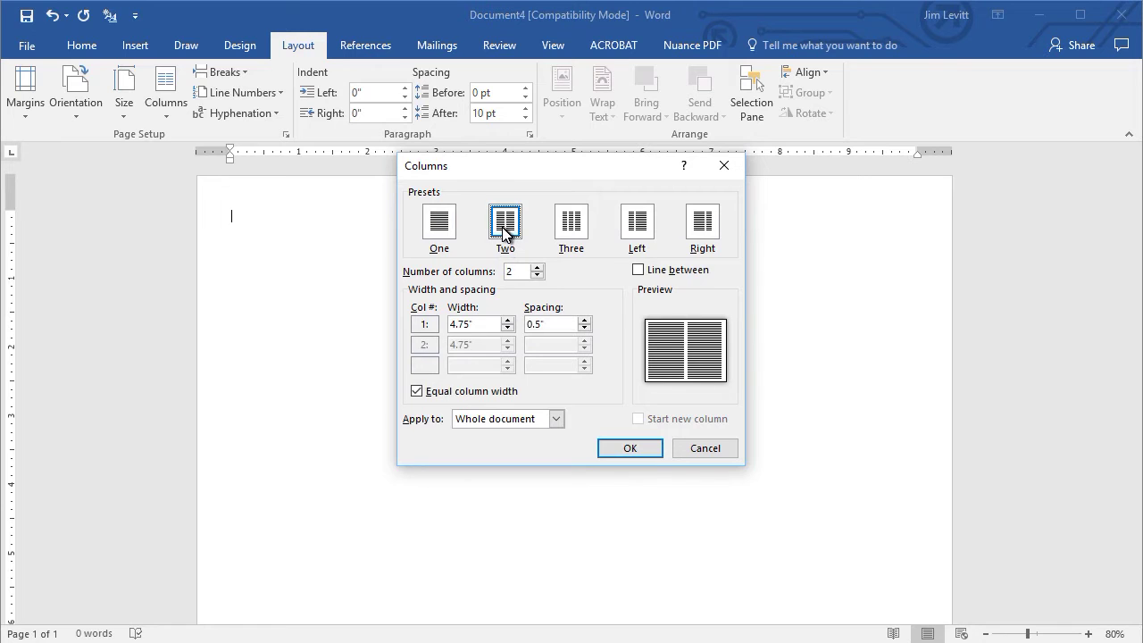
left_click(584, 320)
left_click(584, 321)
left_click(584, 321)
left_click(584, 321)
left_click(584, 321)
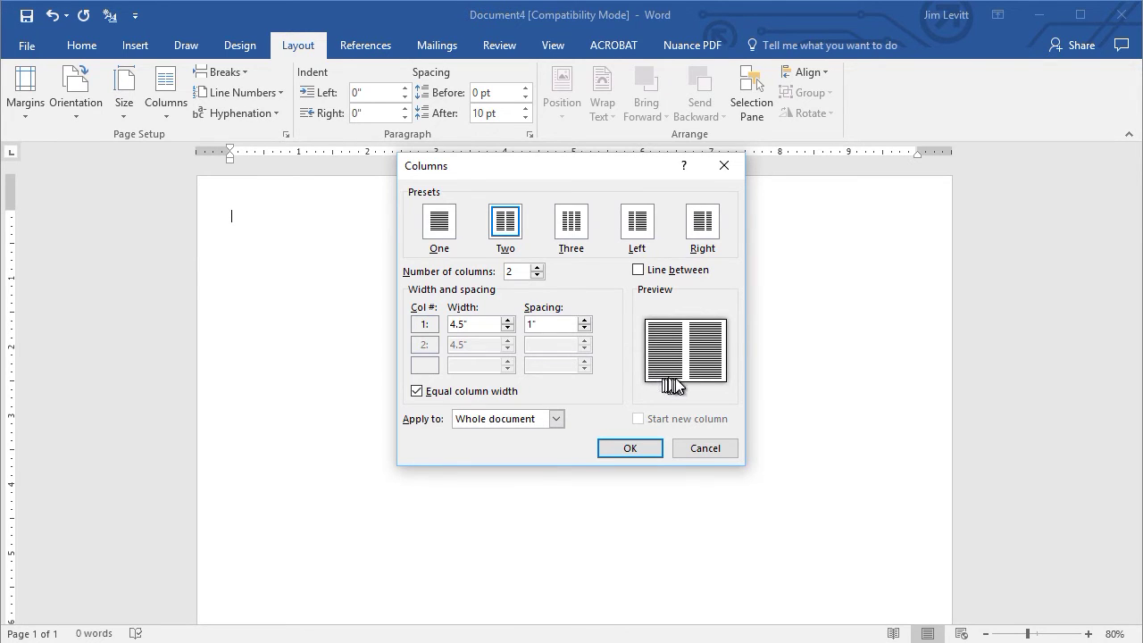
left_click(622, 448)
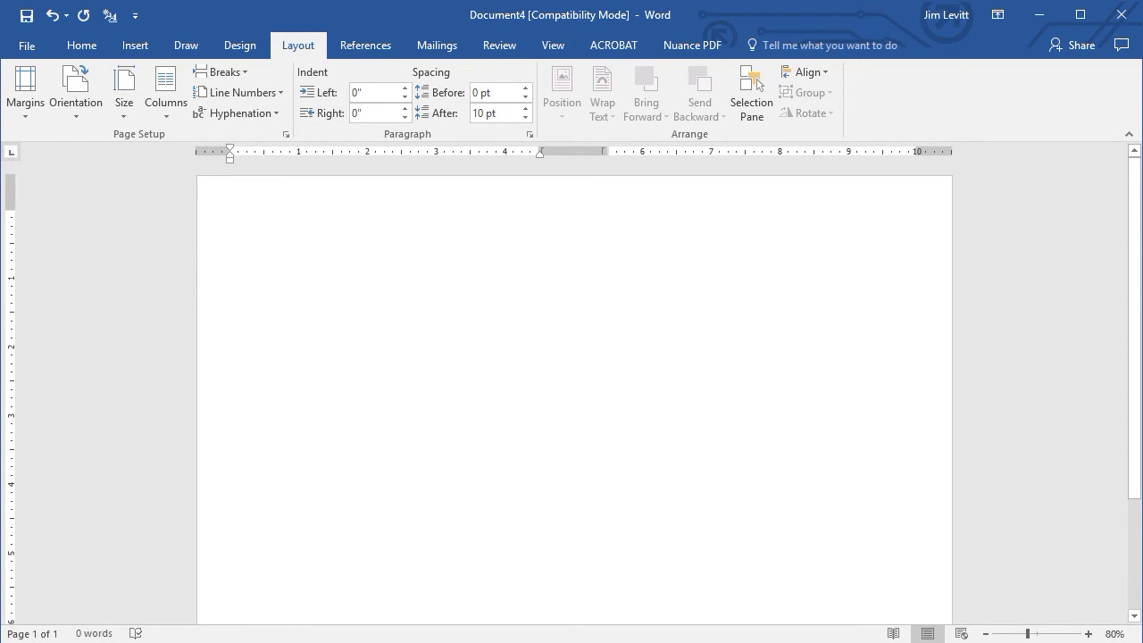
- Paste the 'Handout Information' heading and lorem ipsum paragraphs, then select all the text
key("ctrl+v")
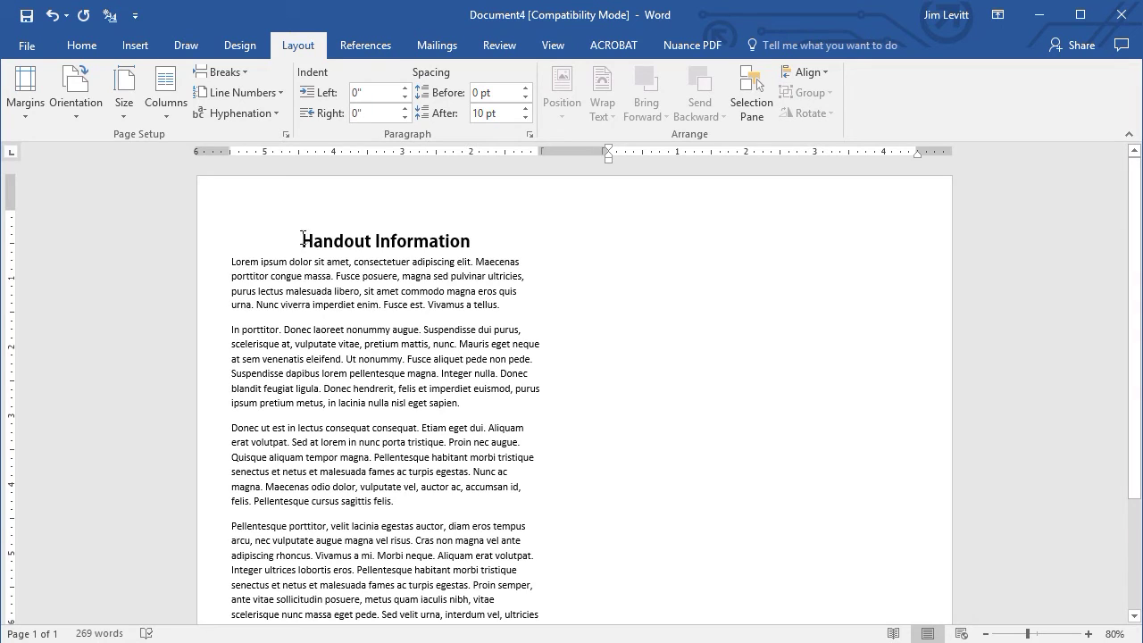
left_click_drag(304, 237, 488, 562)
key("ctrl+c")
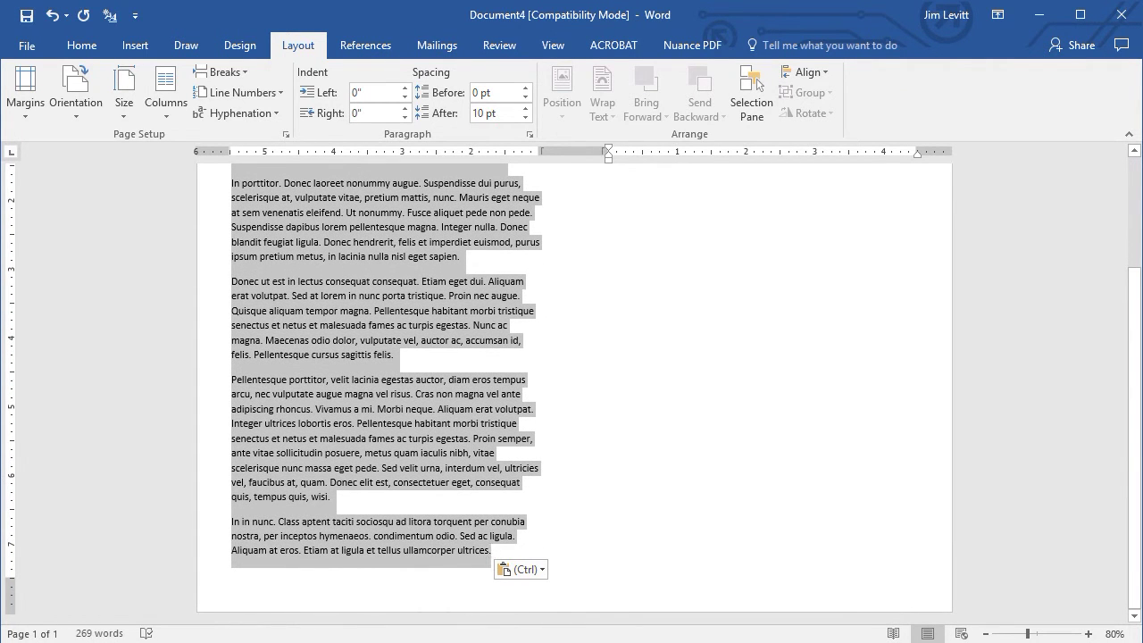
left_click_drag(487, 562, 490, 564)
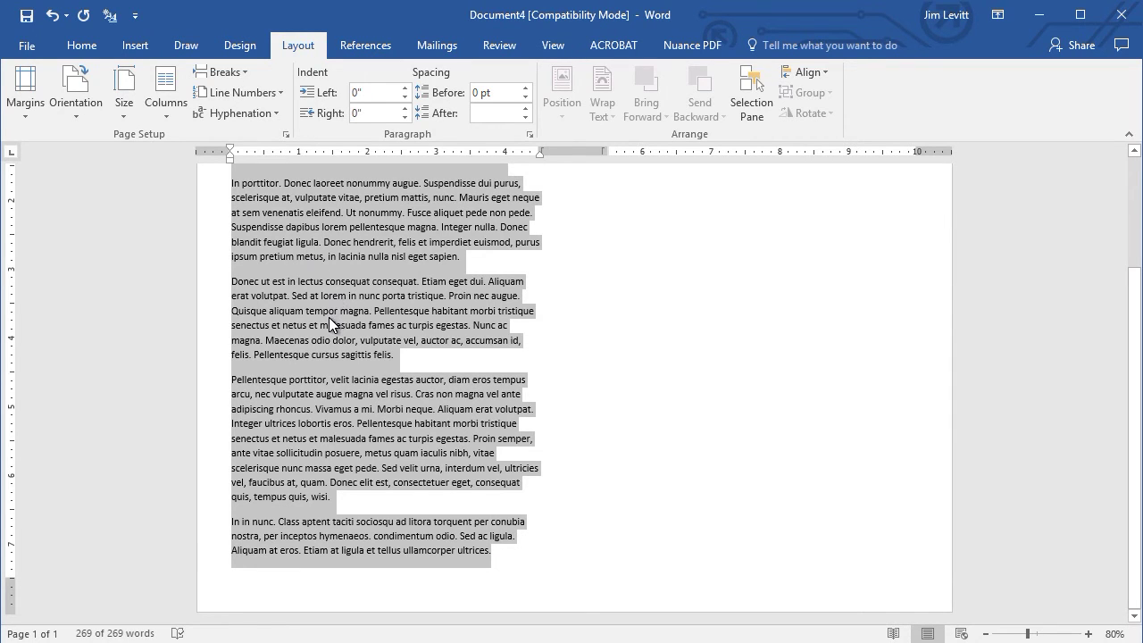
- Insert a column break after the last word and paste a second copy of the handout
left_click(505, 548)
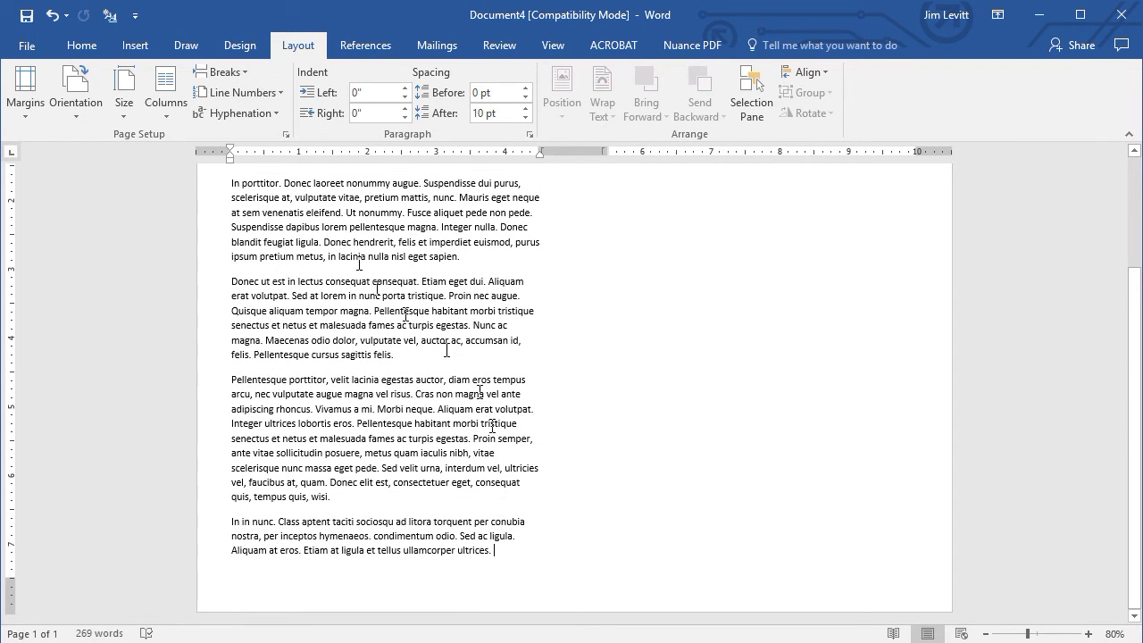
left_click(224, 73)
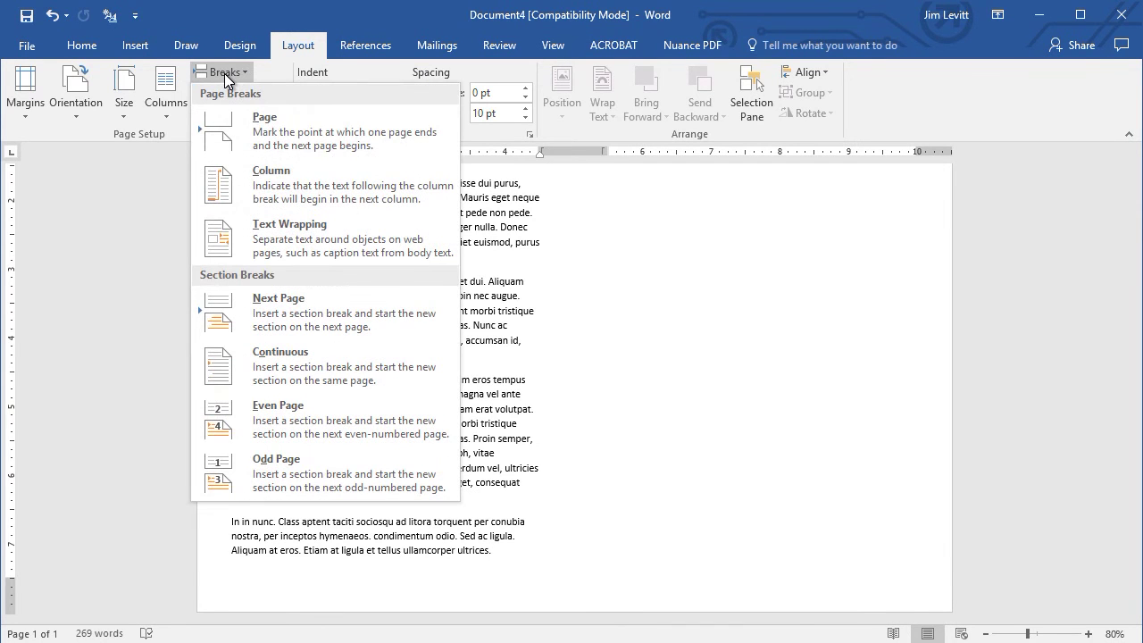
left_click(290, 188)
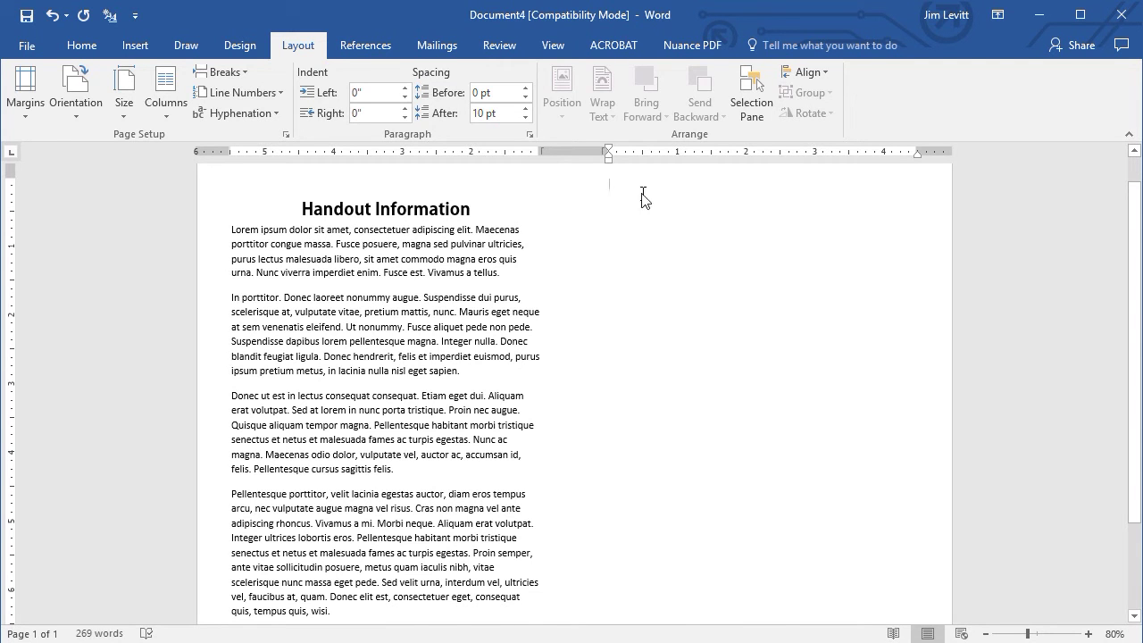
key("ctrl+v")
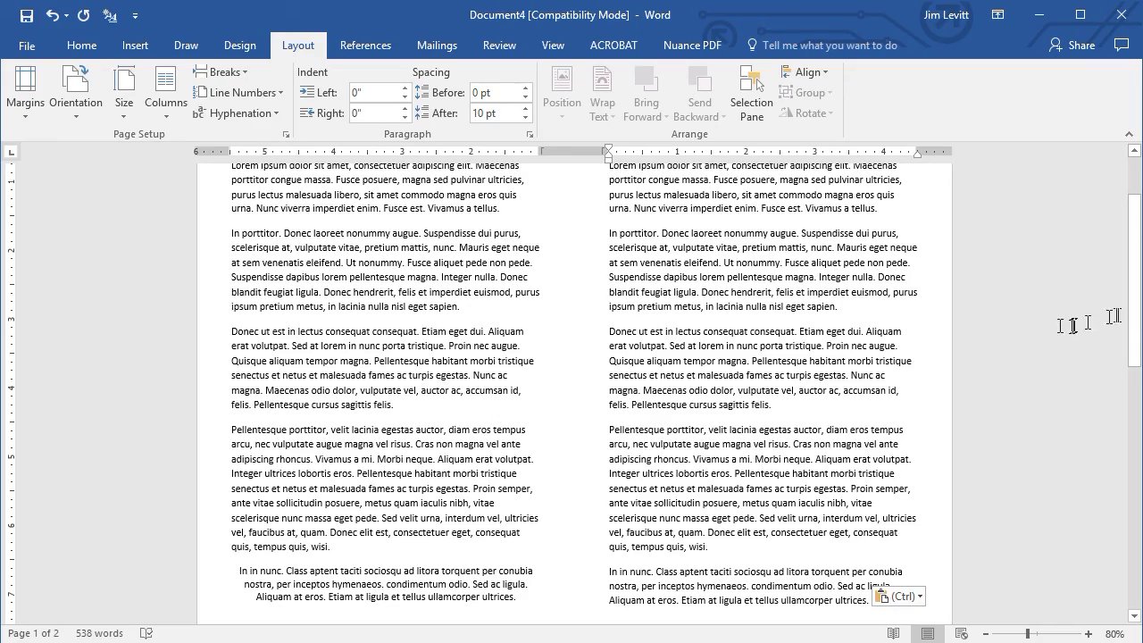
left_click_drag(1136, 319, 1132, 414)
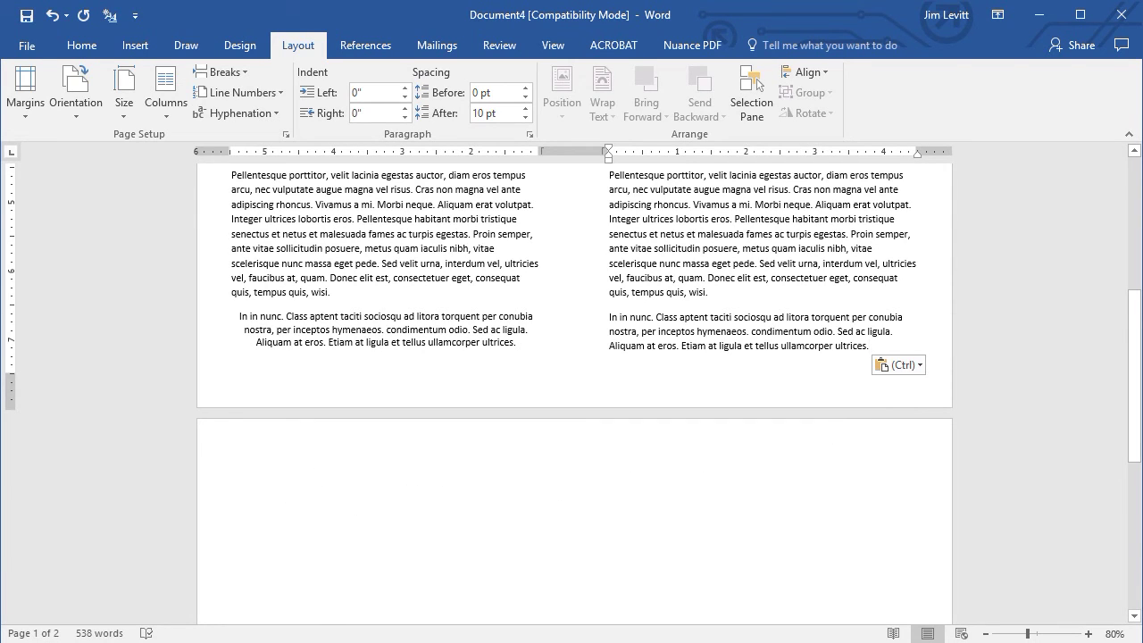
- Delete the empty second page with Backspace, leaving a single 538-word page
left_click(230, 459)
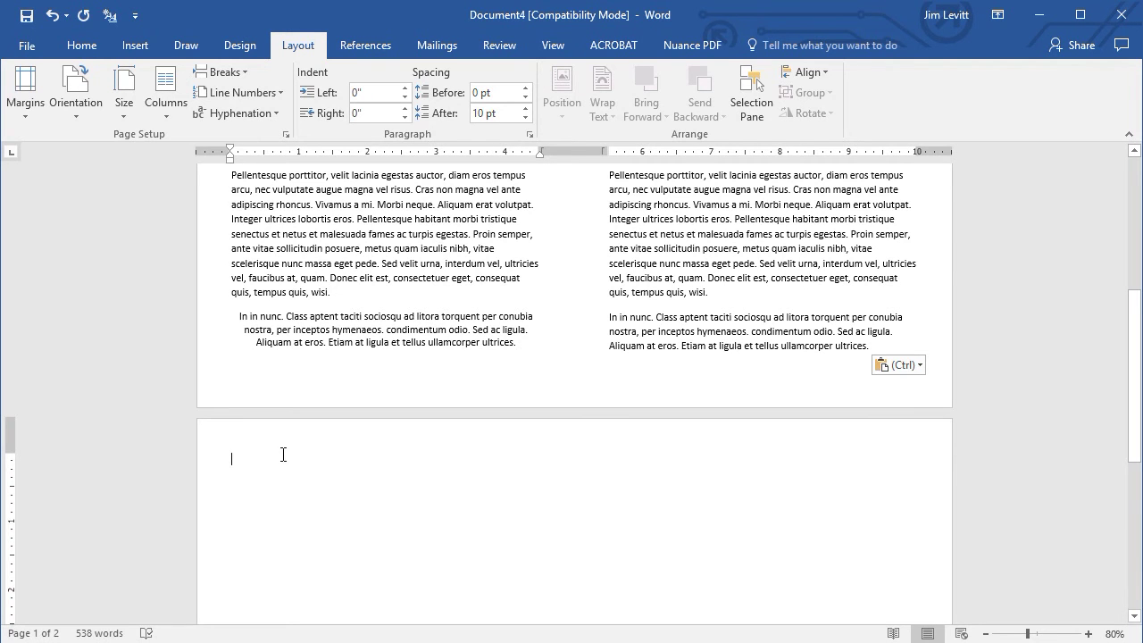
key("BackSpace")
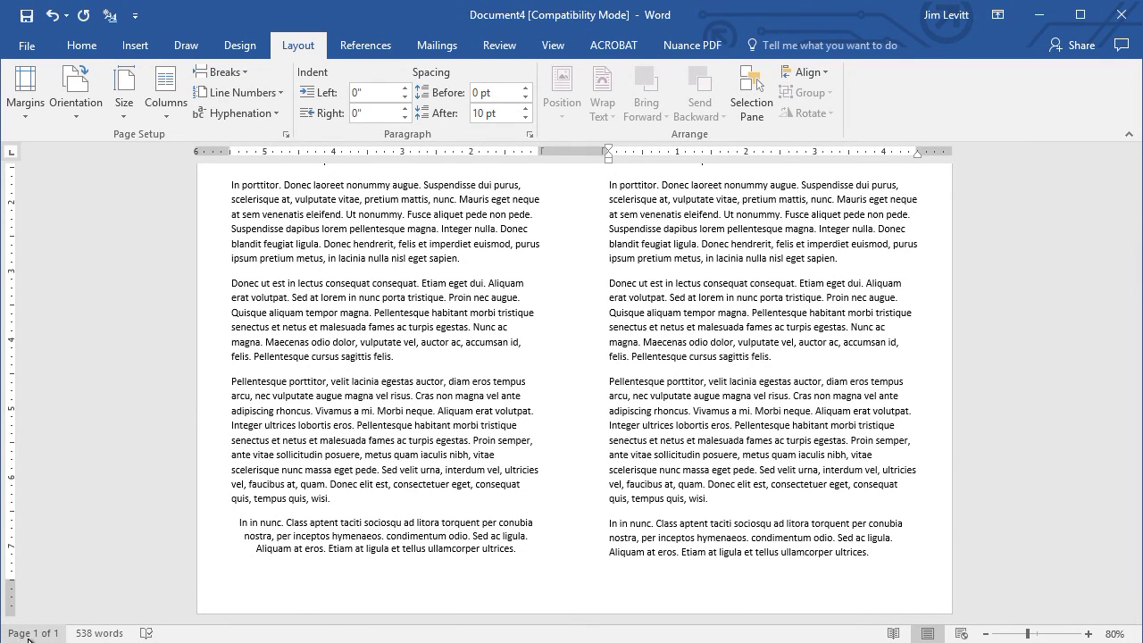
scroll(495, 313, "up", 3)
scroll(495, 313, "up", 1)
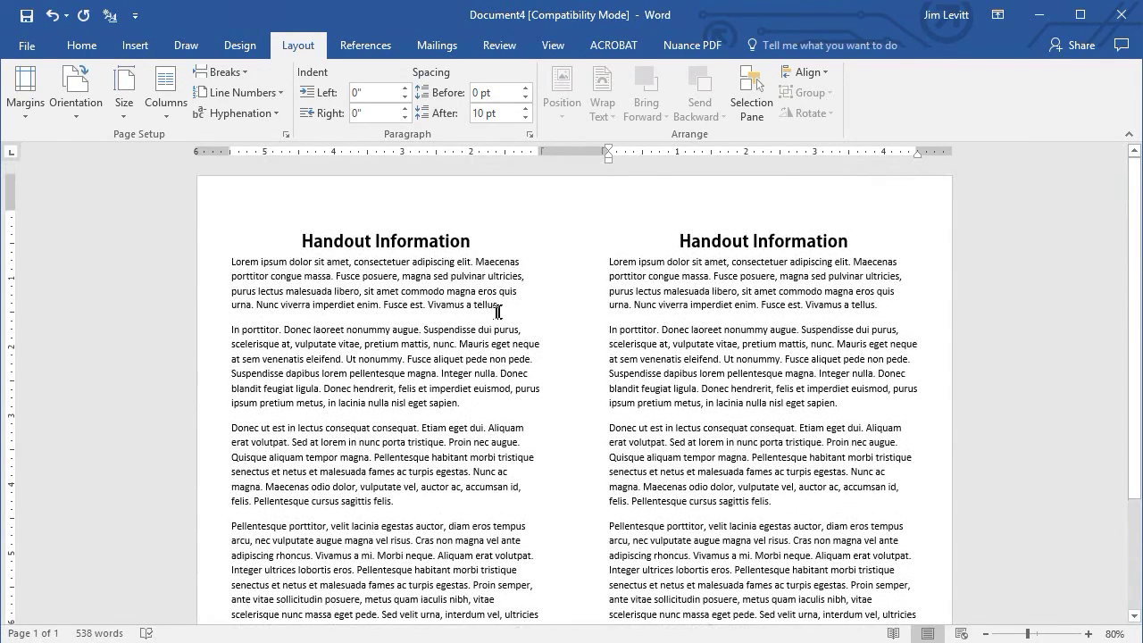